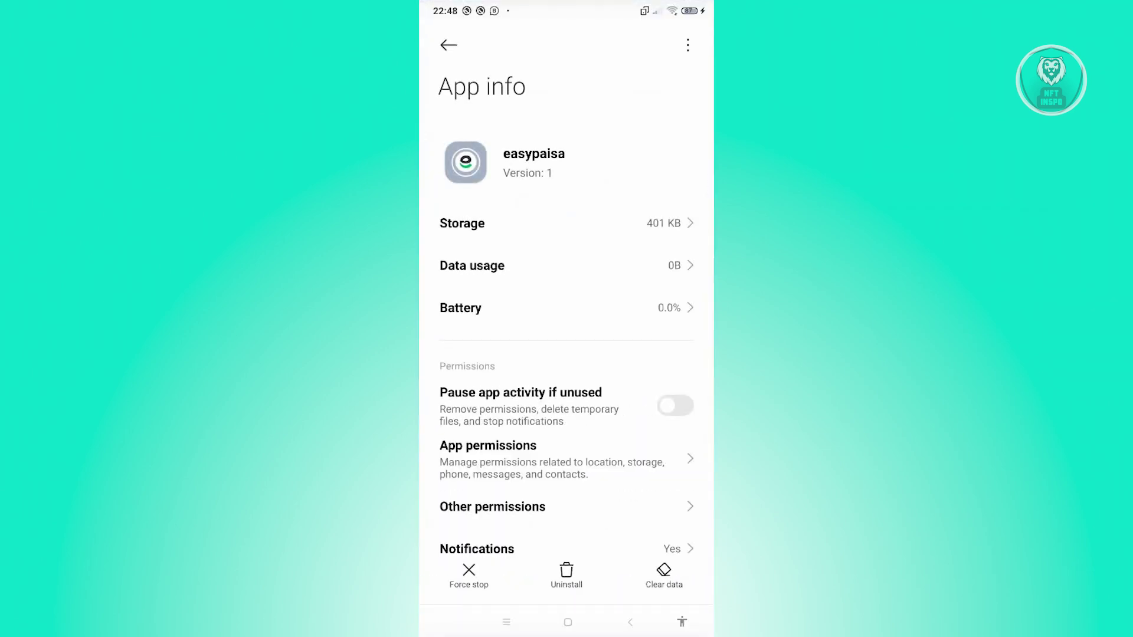
Clear only easypaisa's cache, cutting its storage from 401 KB to 324 KB, then go Home.
{"action": "left_click", "coordinate": [664, 575]}
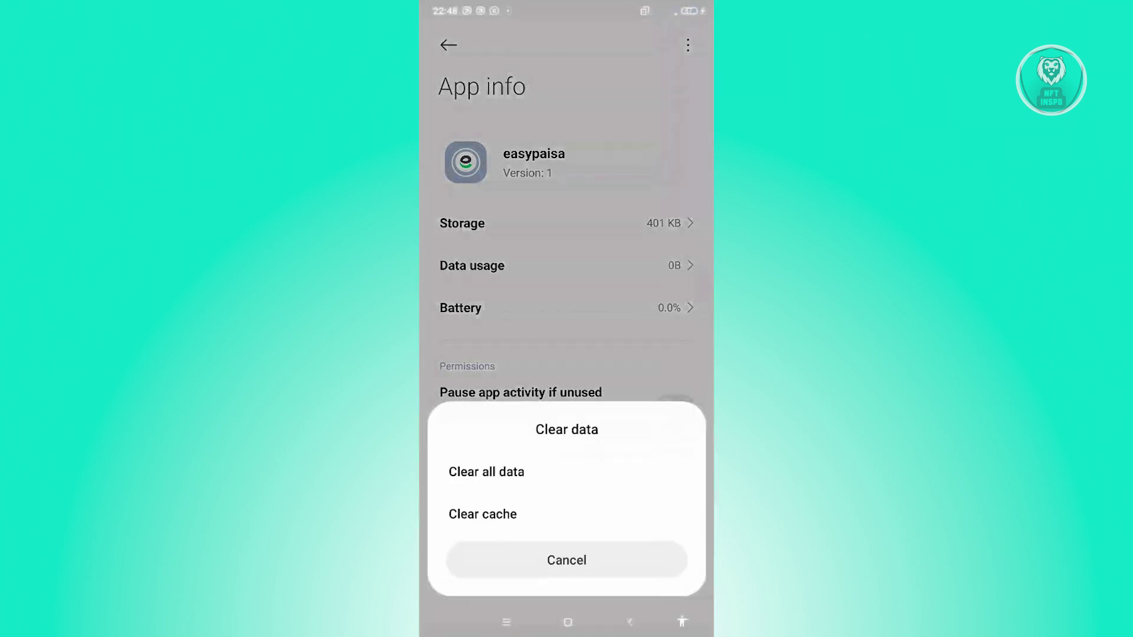
{"action": "left_click", "coordinate": [483, 514]}
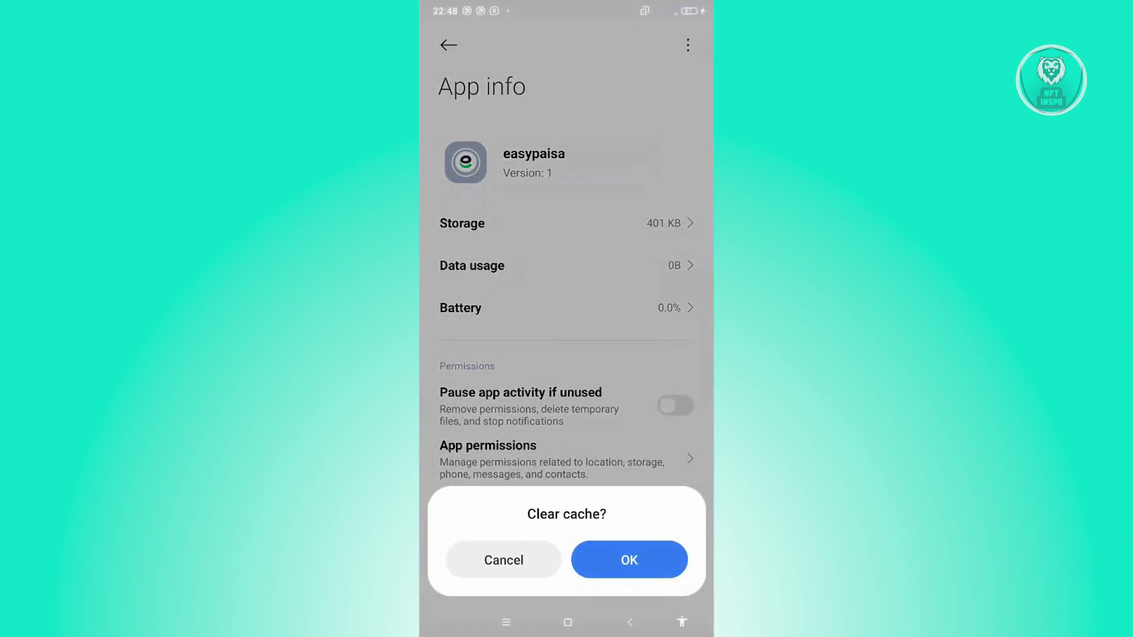
{"action": "left_click", "coordinate": [629, 559]}
{"action": "key", "text": "Home"}
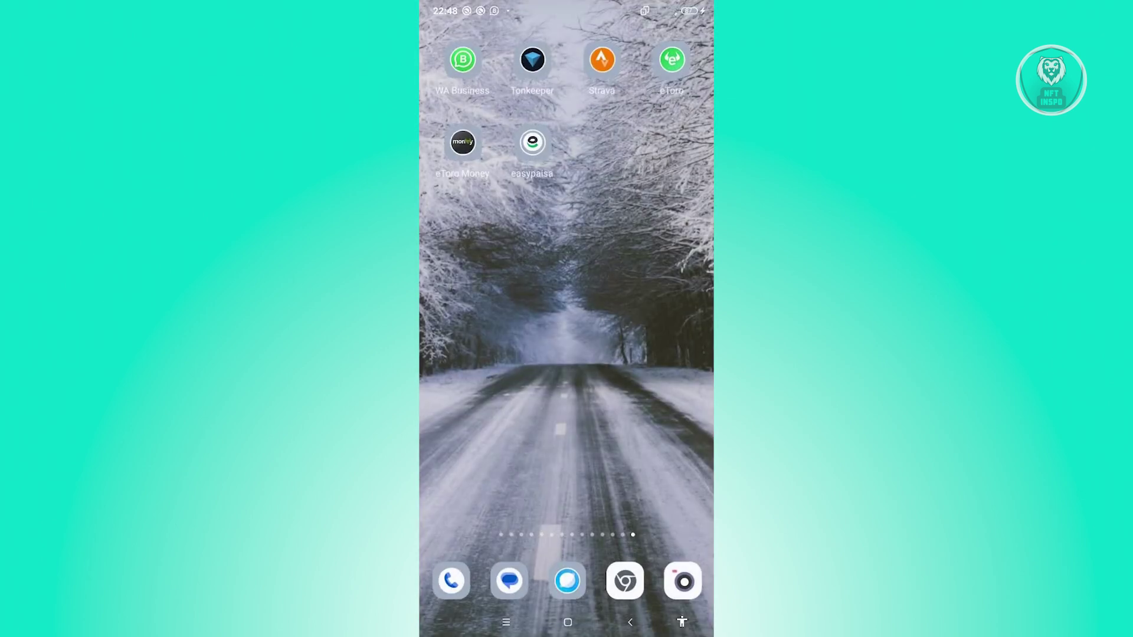